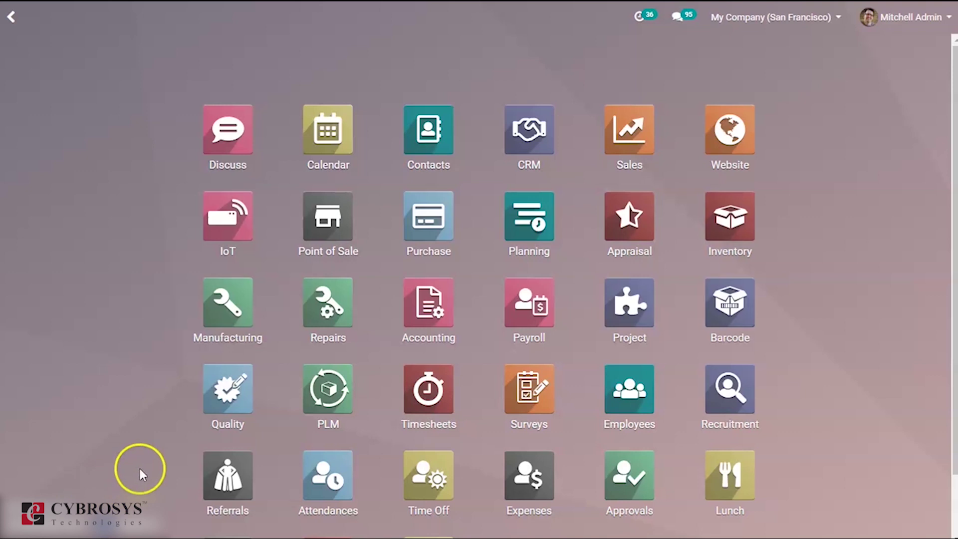
Step: Open Inventory's Master Data > Products catalogue, start a new product, then return to the product cards
left_click(727, 240)
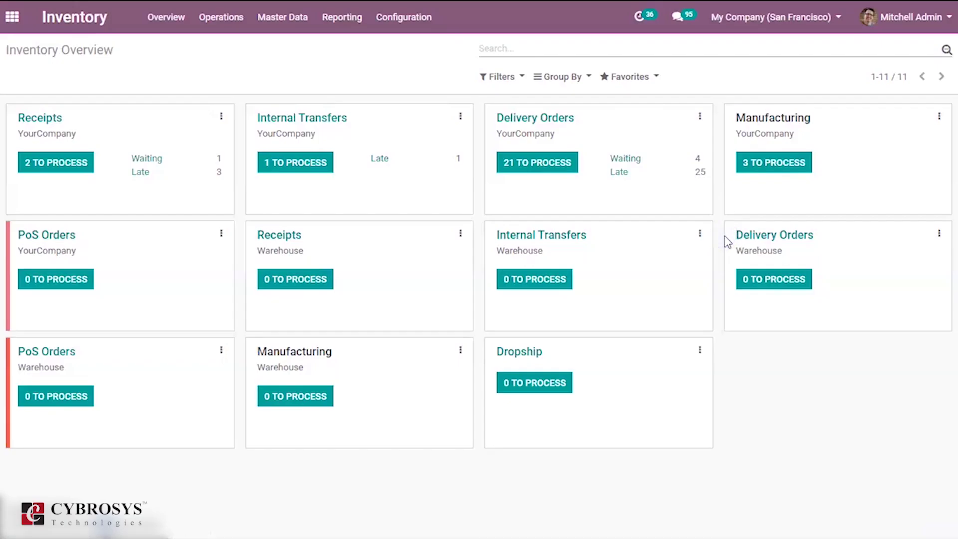
left_click(284, 20)
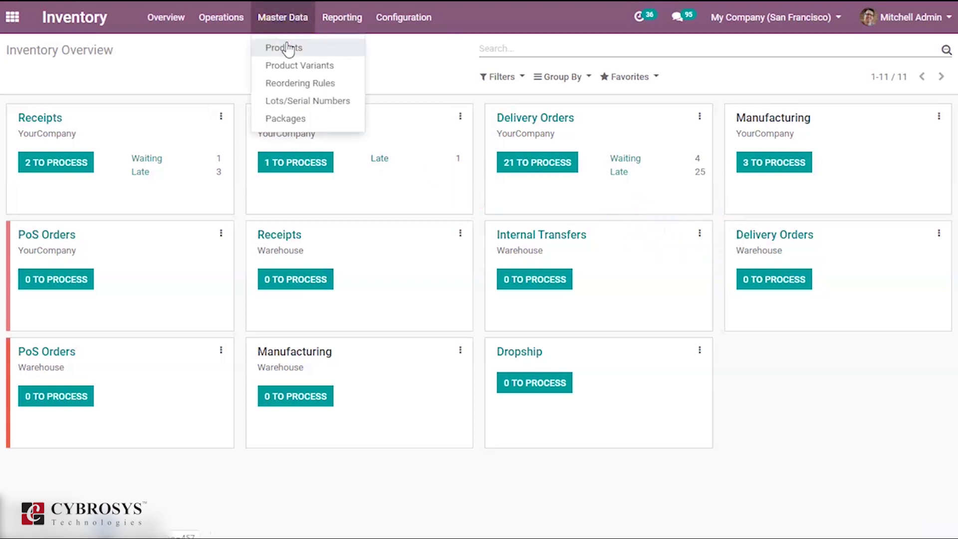
left_click(287, 48)
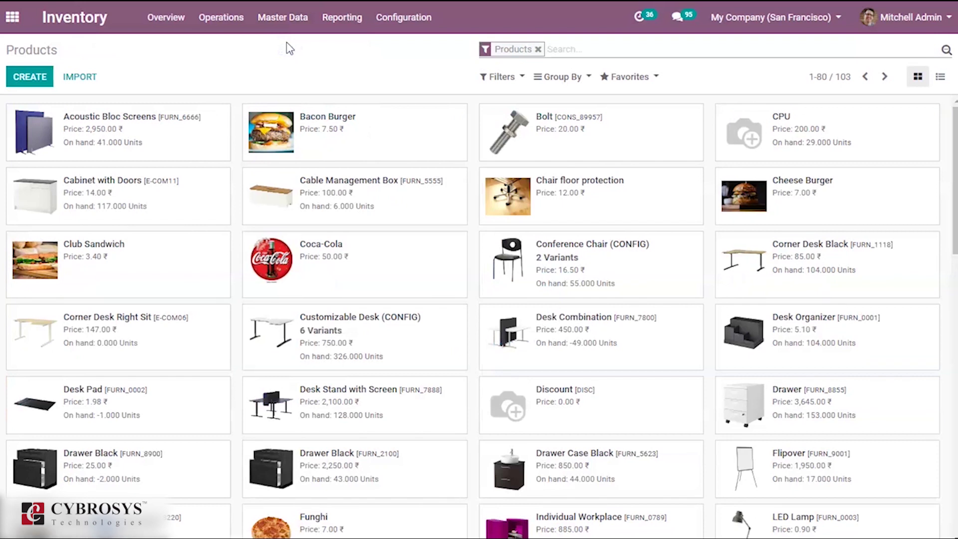
left_click(37, 85)
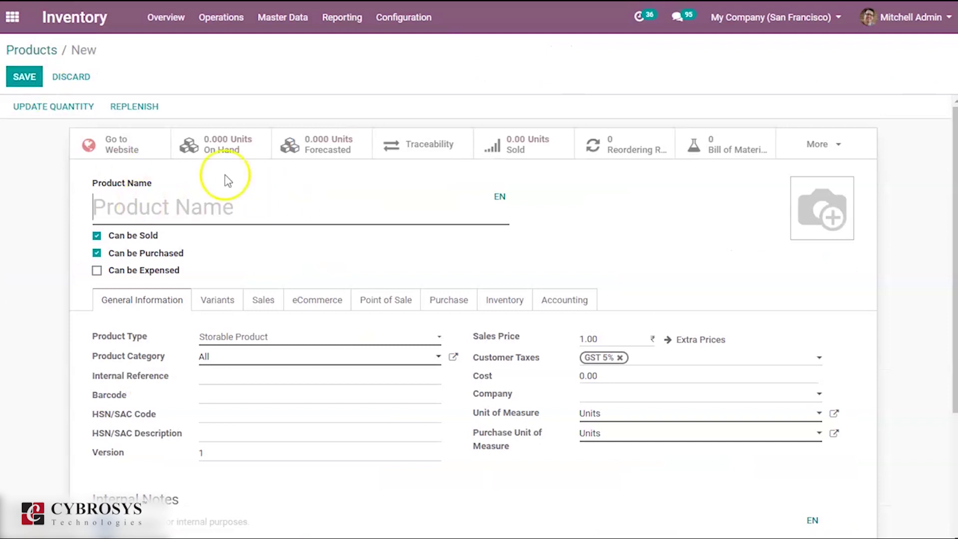
left_click(54, 56)
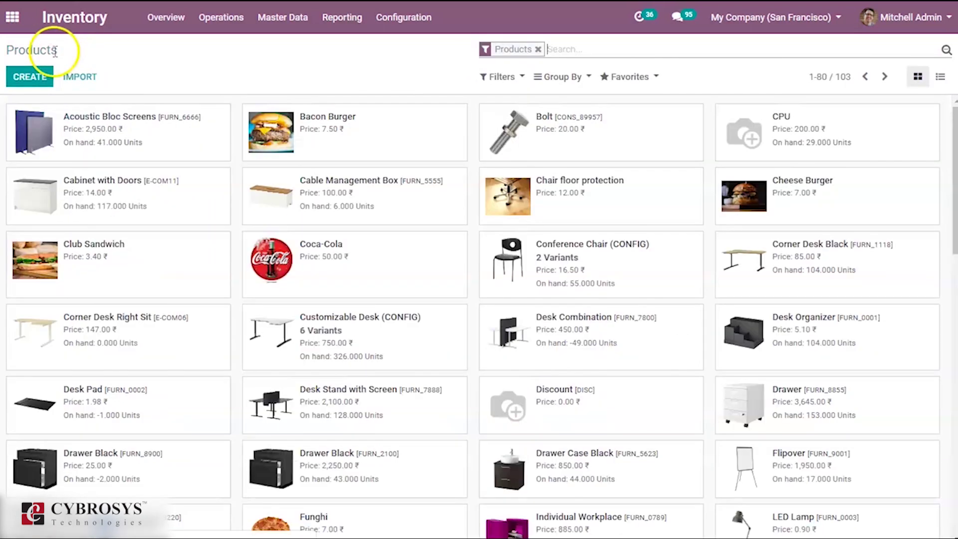
Step: Edit Acoustic Bloc Screens on its Sales tab and expand the empty Optional Products field
left_click(132, 136)
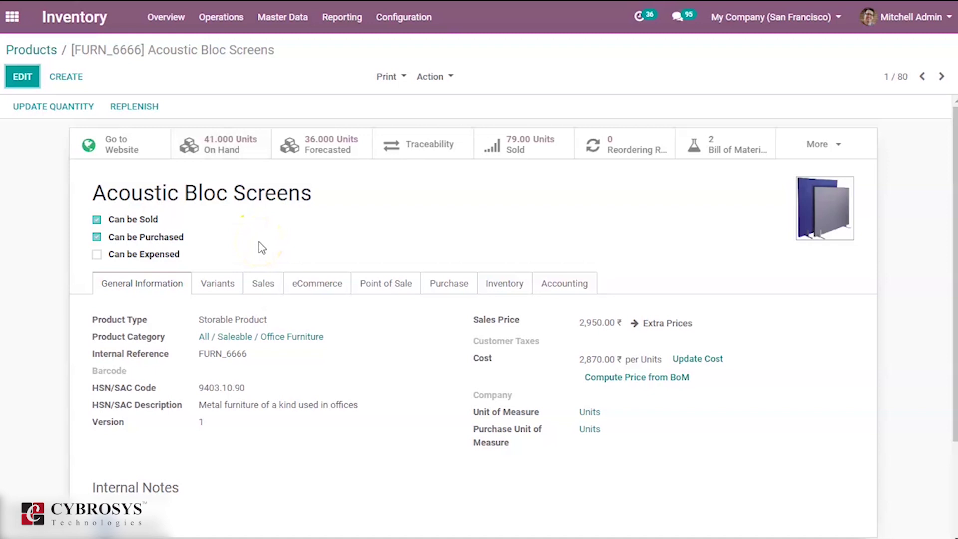
left_click(264, 285)
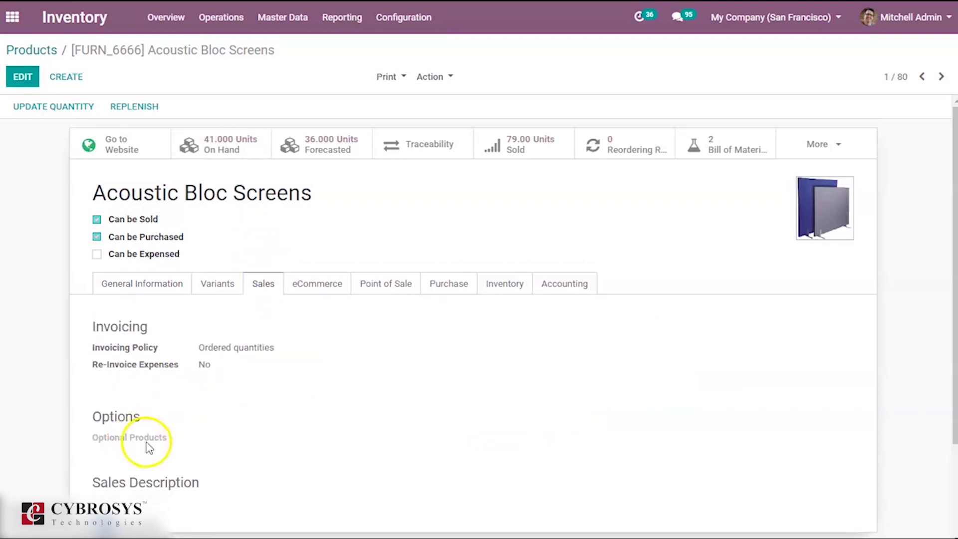
mouse_move(129, 441)
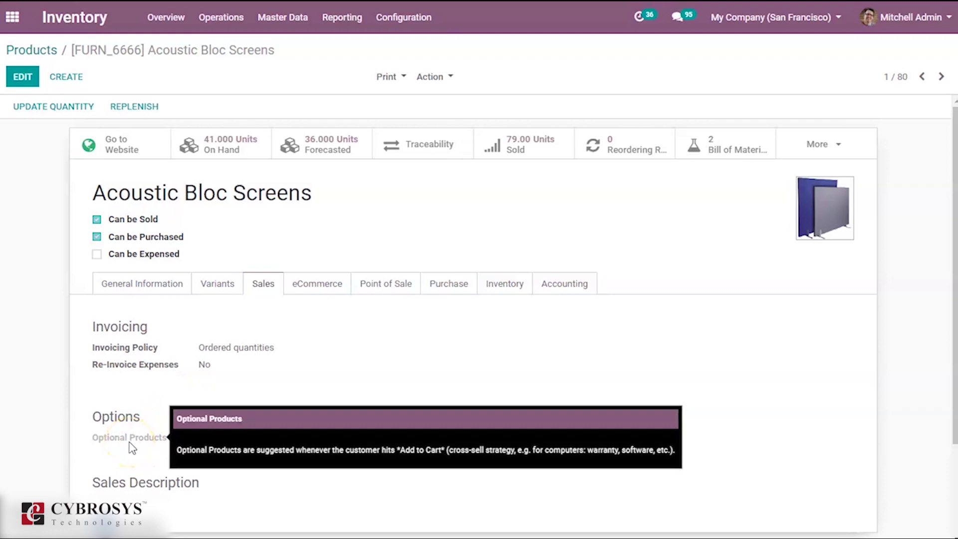
left_click(22, 79)
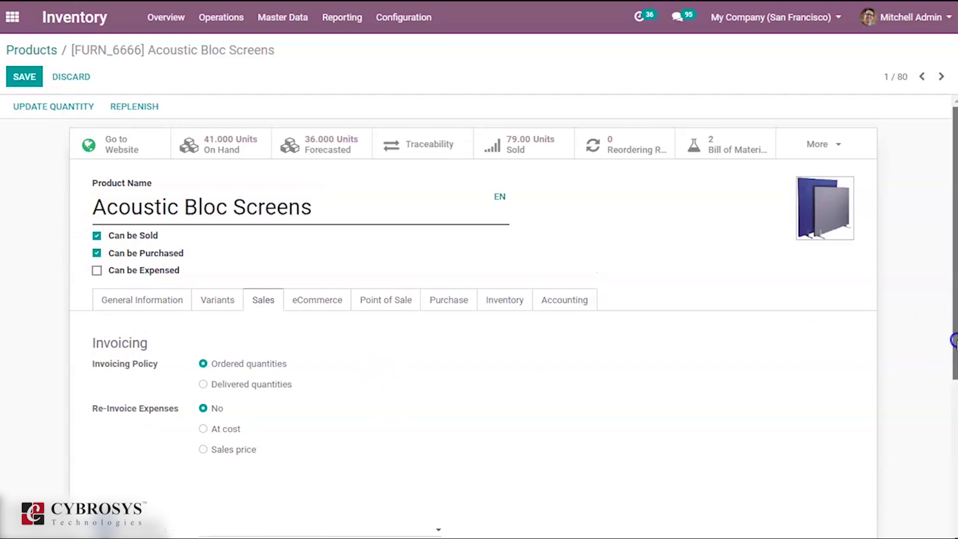
left_click_drag(954, 331, 955, 393)
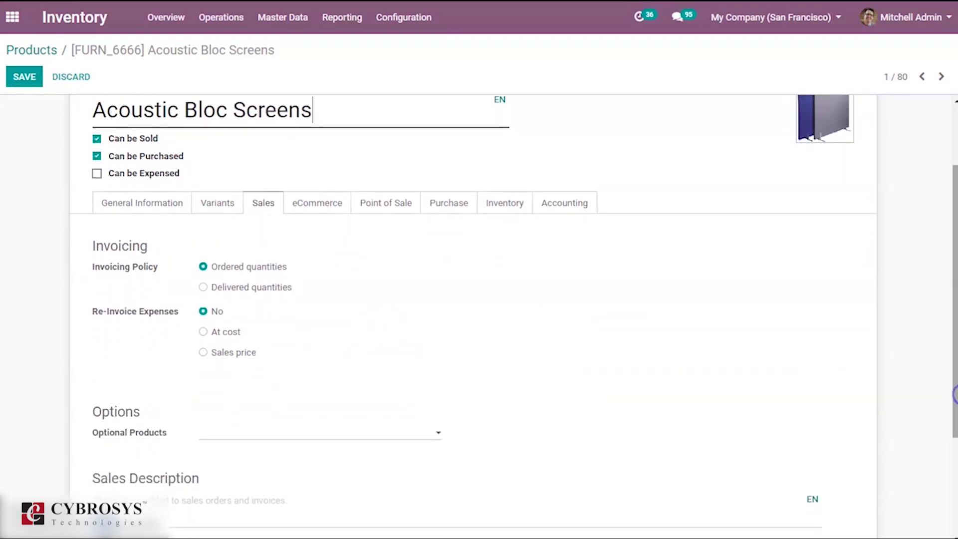
left_click(351, 429)
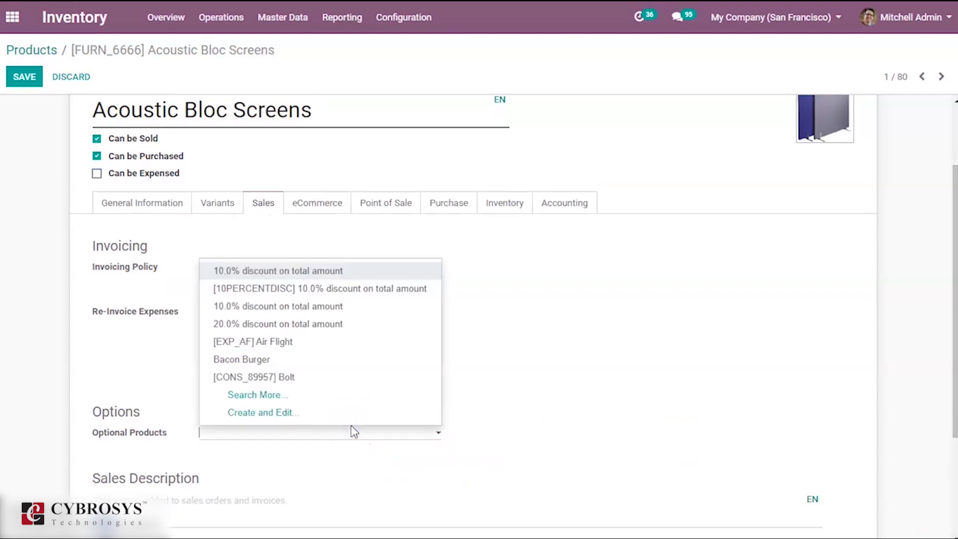
Step: Add Corner Desk Black as an optional product through Search More
left_click(282, 402)
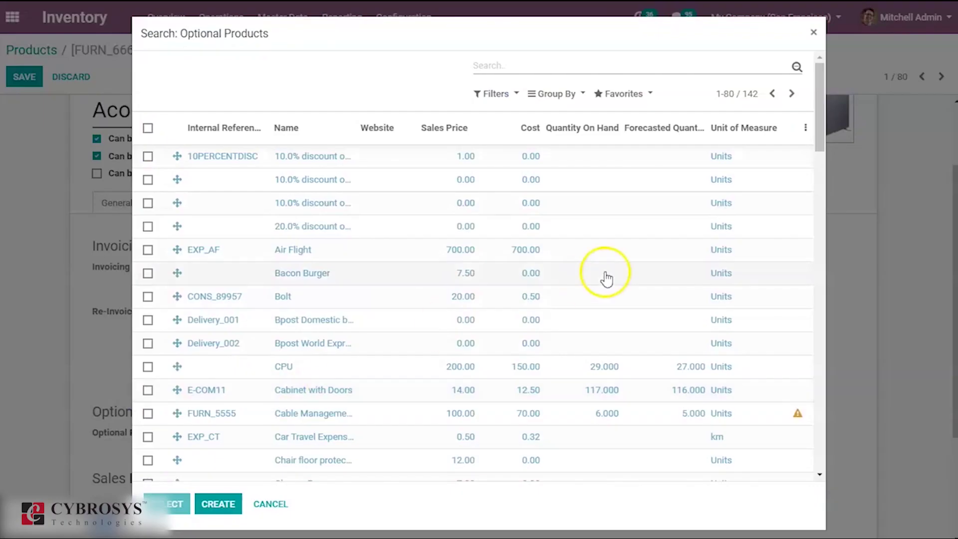
left_click(818, 149)
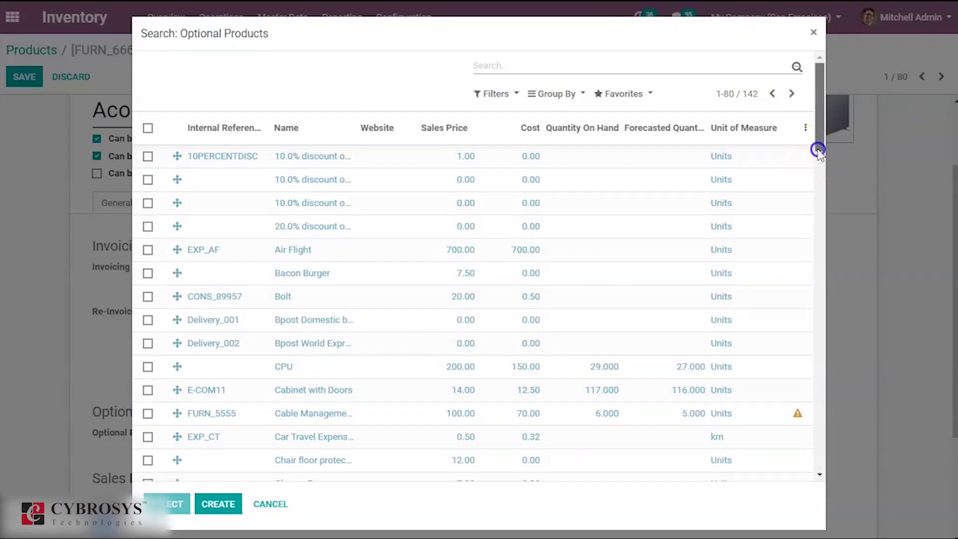
left_click_drag(818, 149, 825, 200)
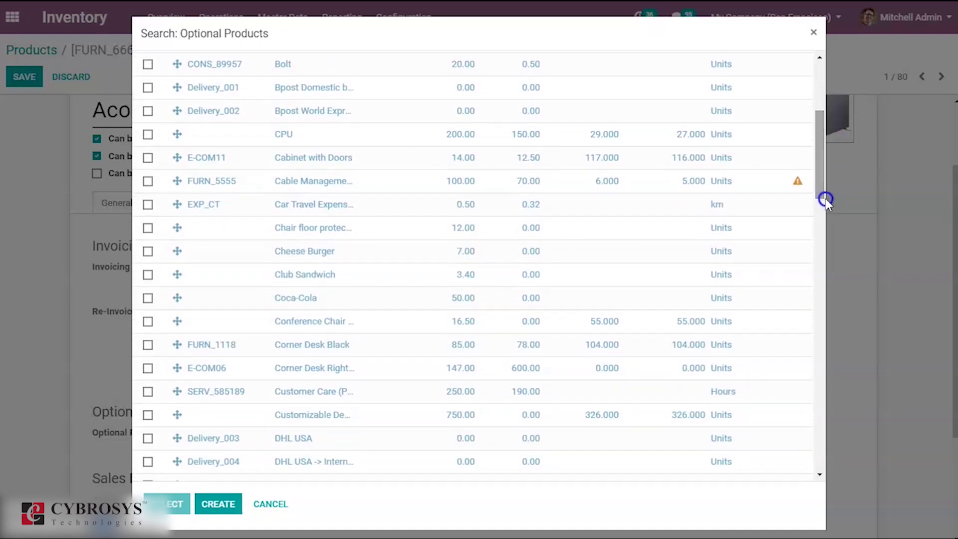
left_click(433, 353)
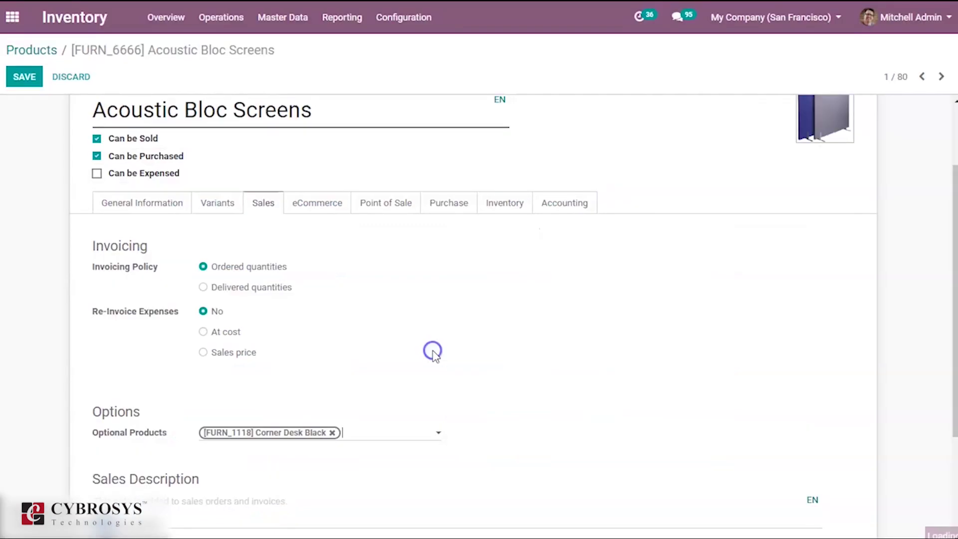
Step: Add the FURN_7888 Desk Stand with Screen as a second optional product and save
left_click(382, 431)
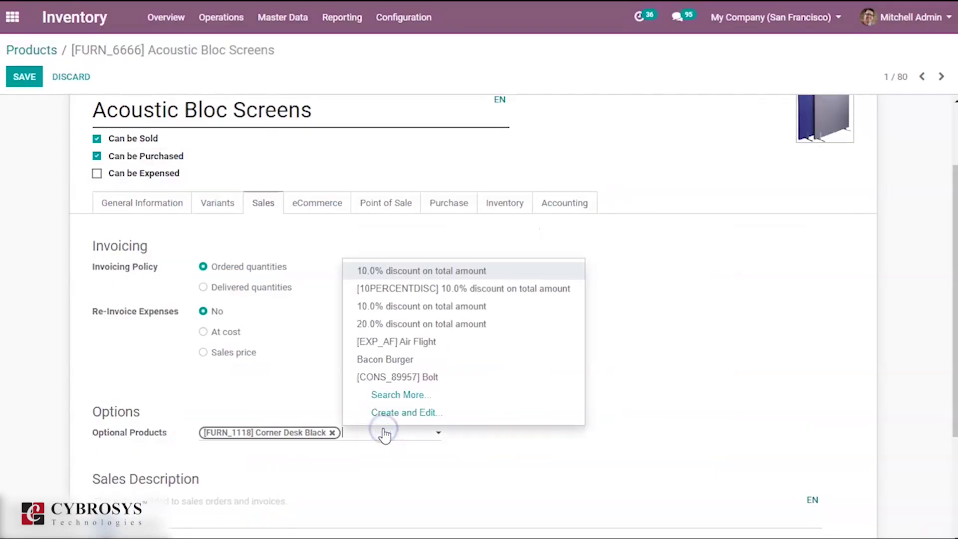
left_click(408, 401)
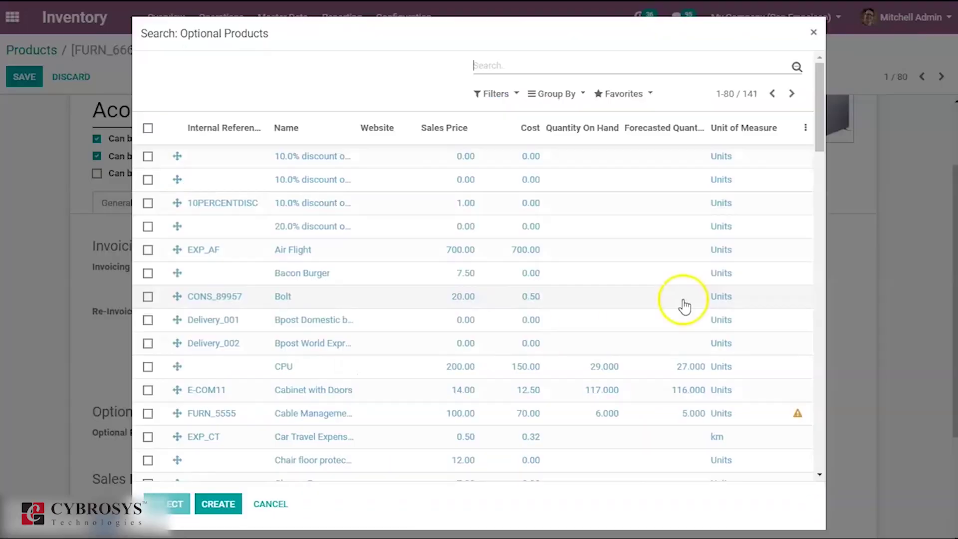
left_click_drag(820, 148, 825, 235)
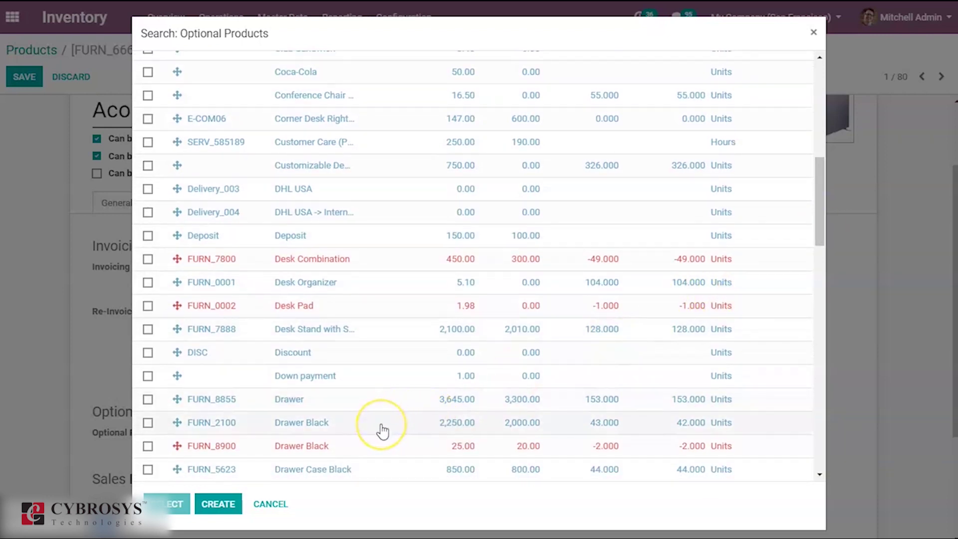
left_click(382, 335)
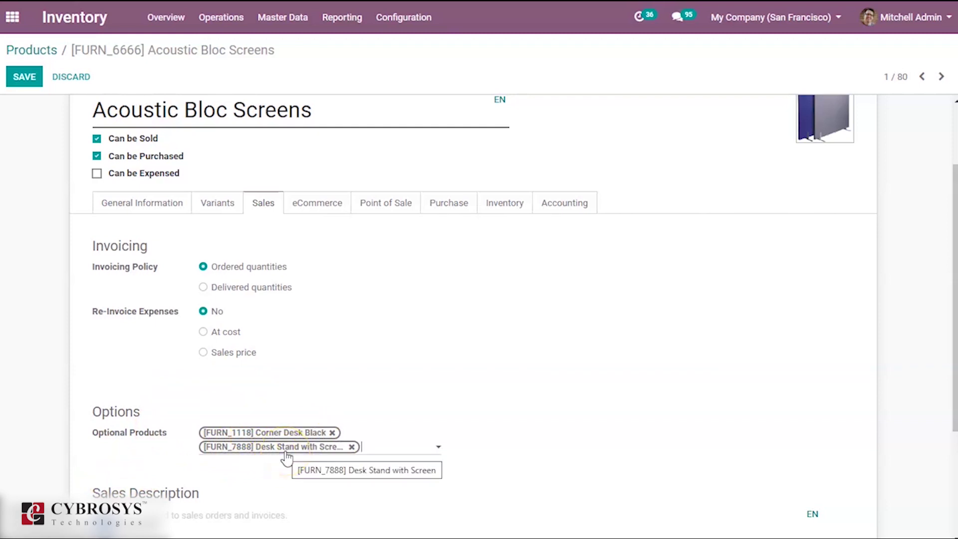
left_click(20, 81)
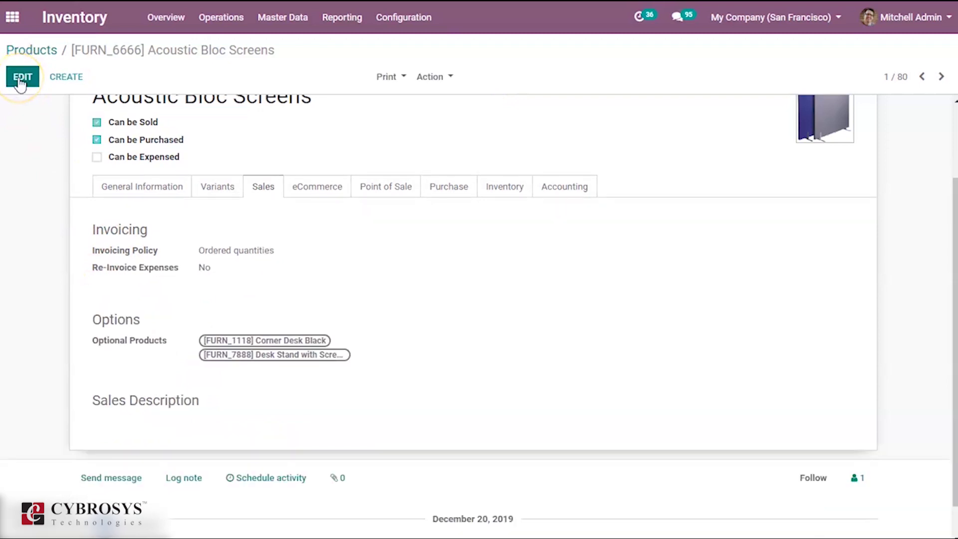
Step: In Website > Configuration > Settings, keep Optional Products checked under Products and save
left_click(12, 18)
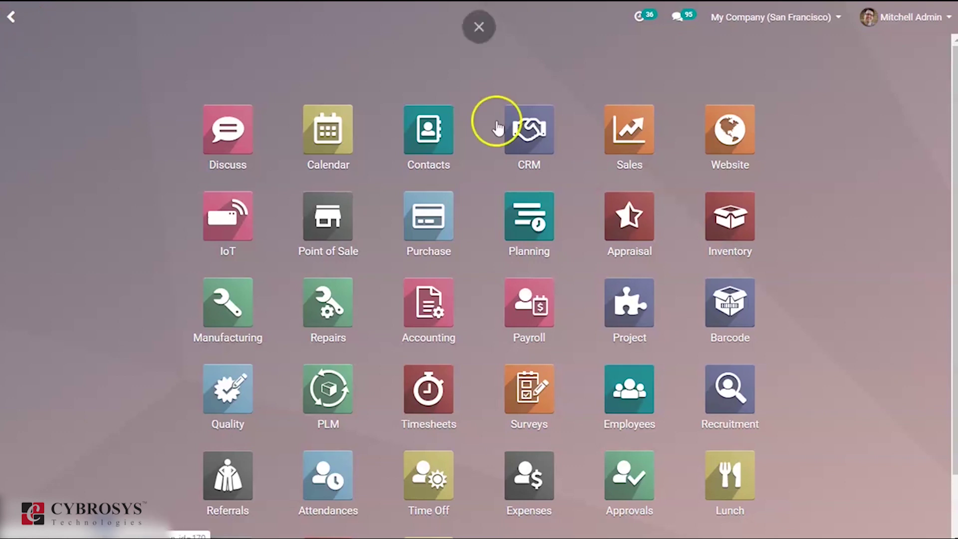
left_click(727, 140)
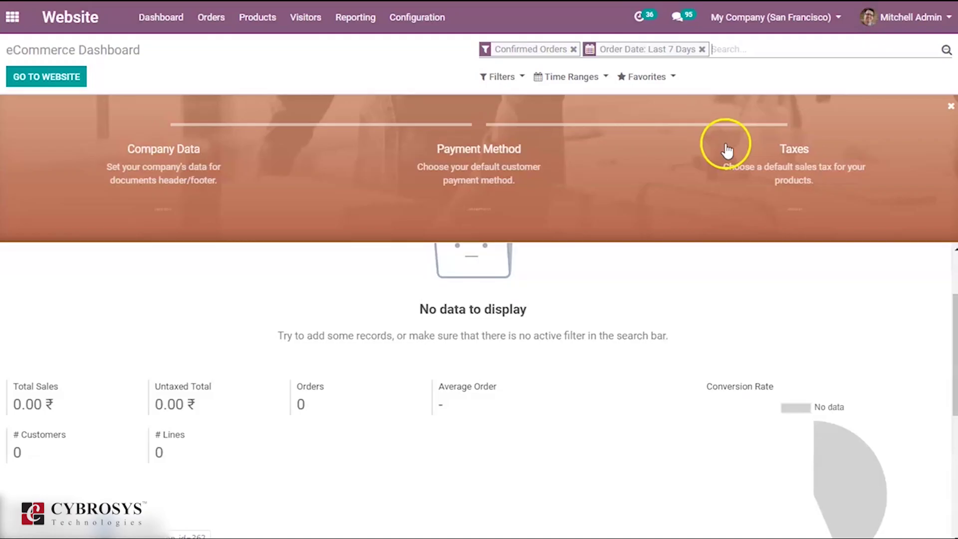
left_click(428, 30)
left_click(422, 47)
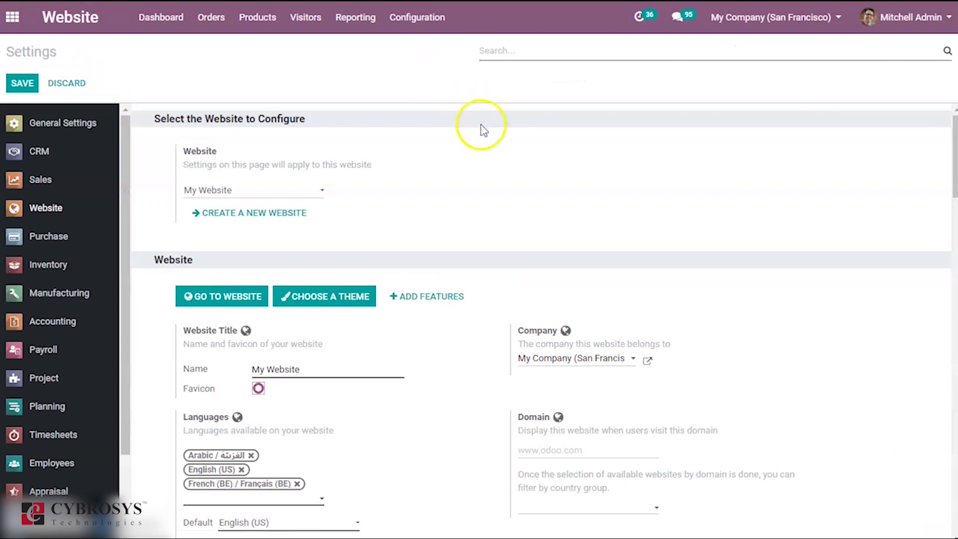
left_click_drag(953, 160, 955, 291)
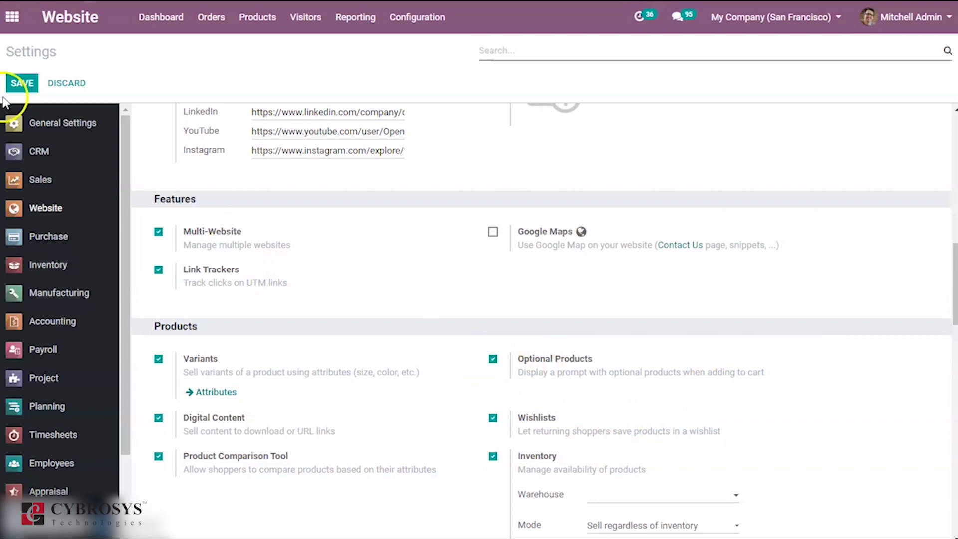
left_click(20, 85)
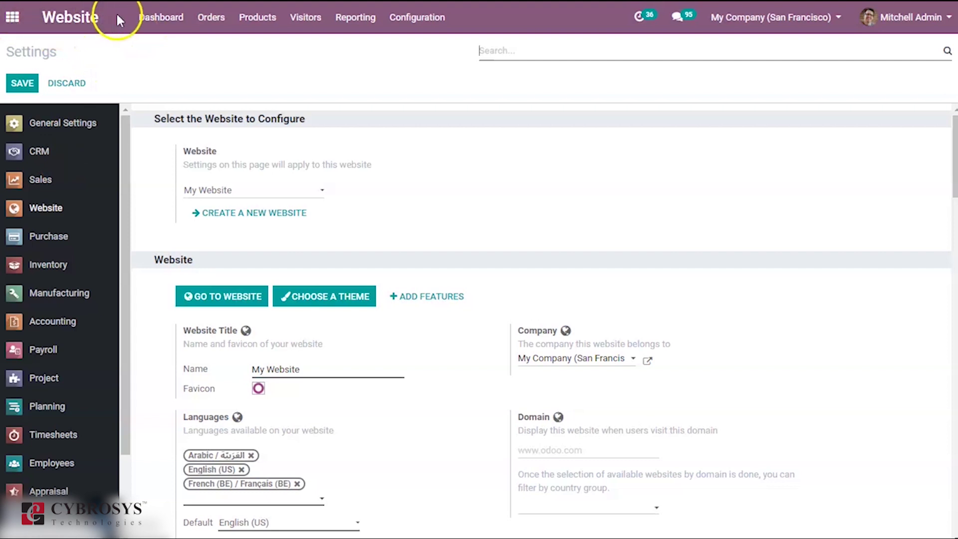
Step: Go from the eCommerce dashboard to the live website shop and search for 'aco'
left_click(144, 25)
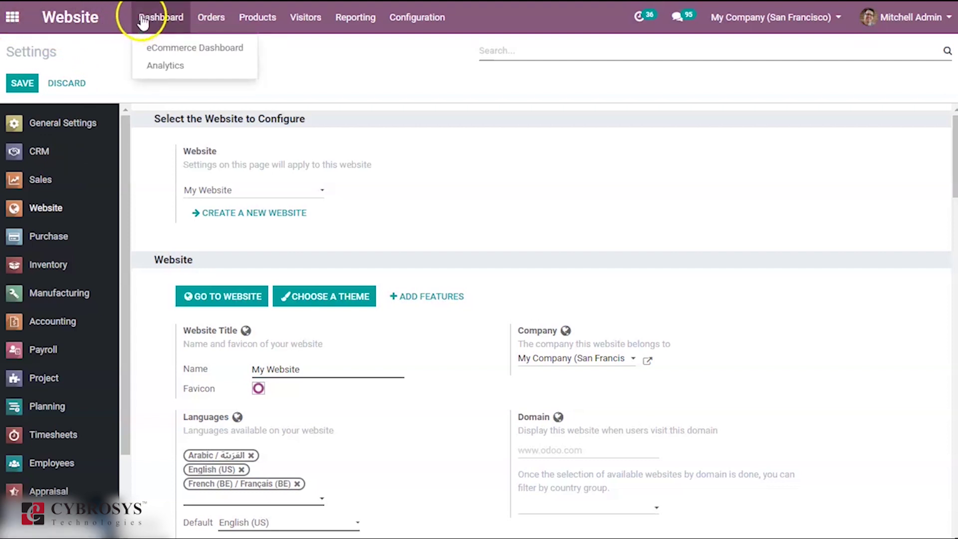
left_click(79, 16)
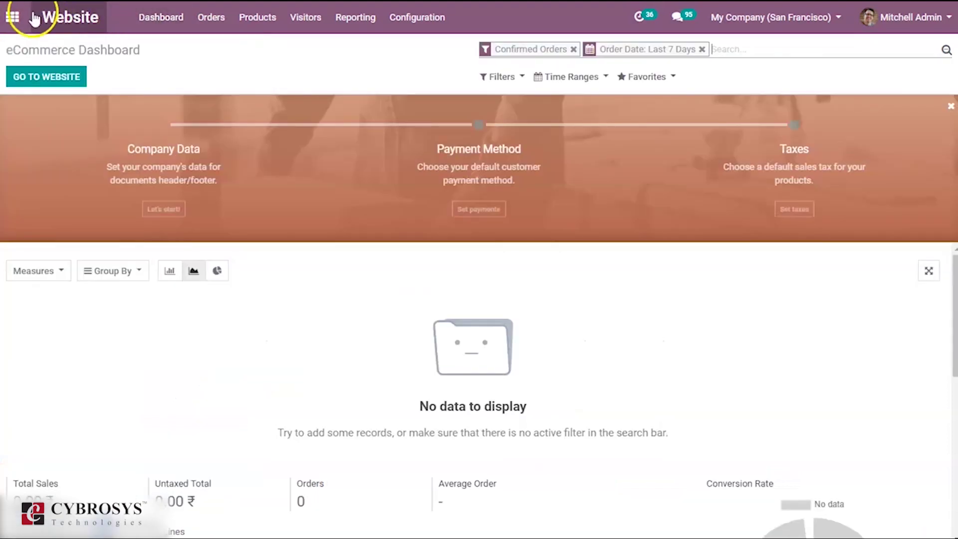
left_click(66, 80)
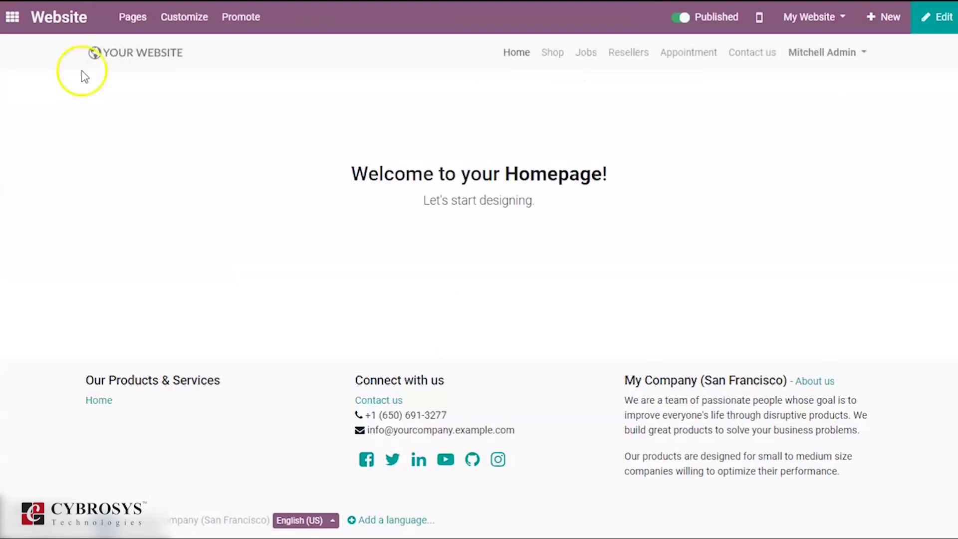
left_click(551, 52)
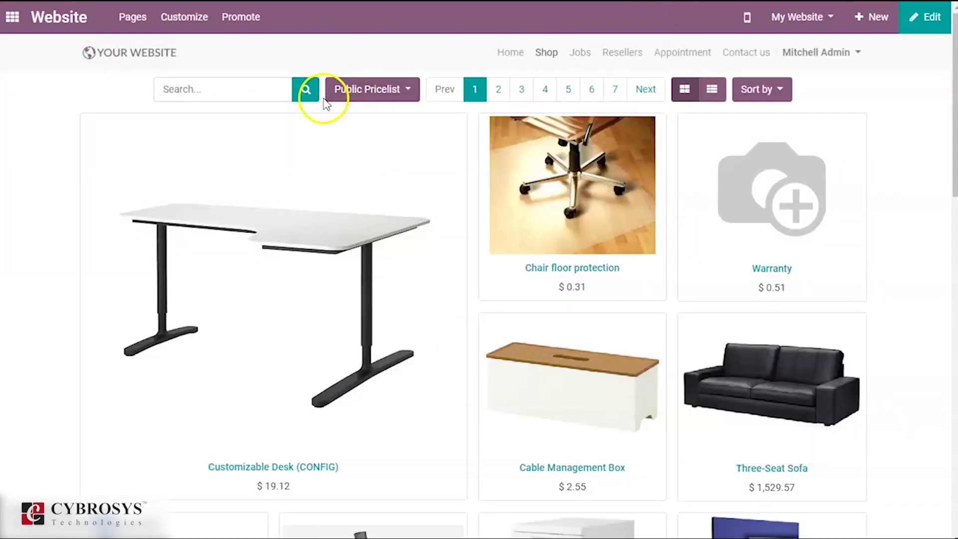
left_click(239, 93)
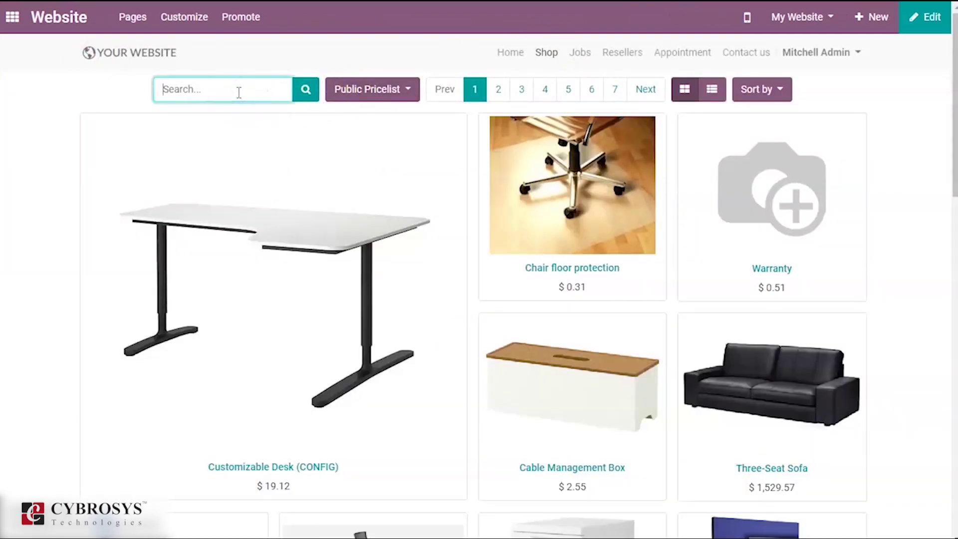
type("aco")
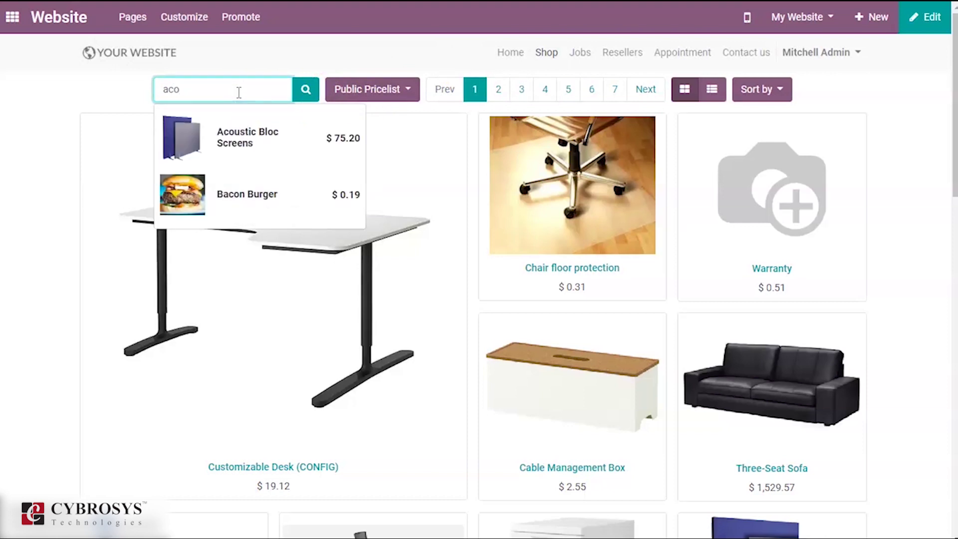
Step: Open Acoustic Bloc Screens, set quantity to 2, and add it to the cart
left_click(231, 148)
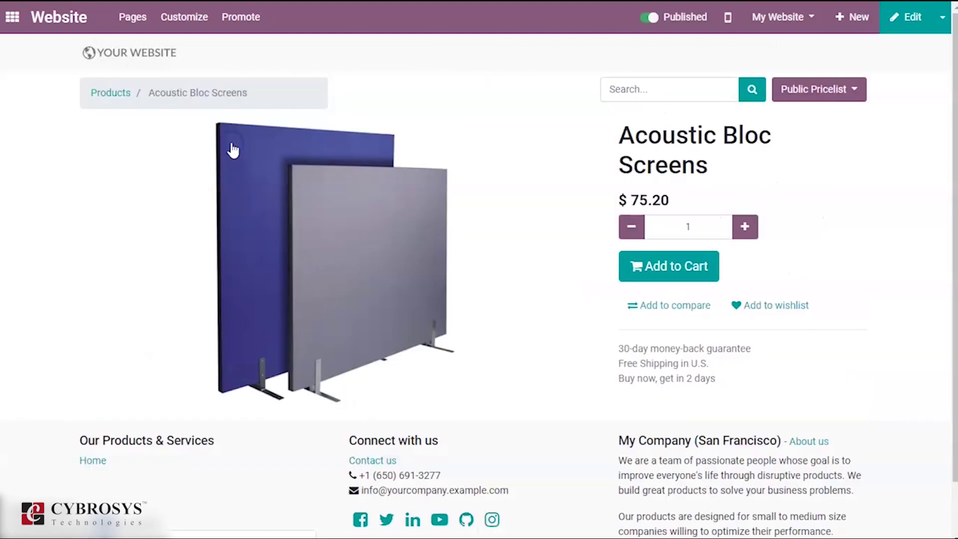
left_click(491, 329)
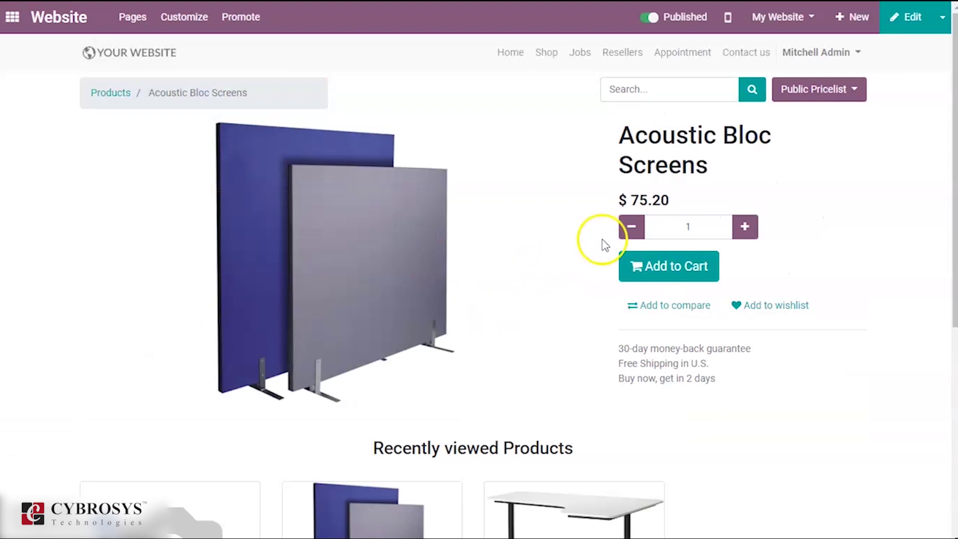
left_click(746, 229)
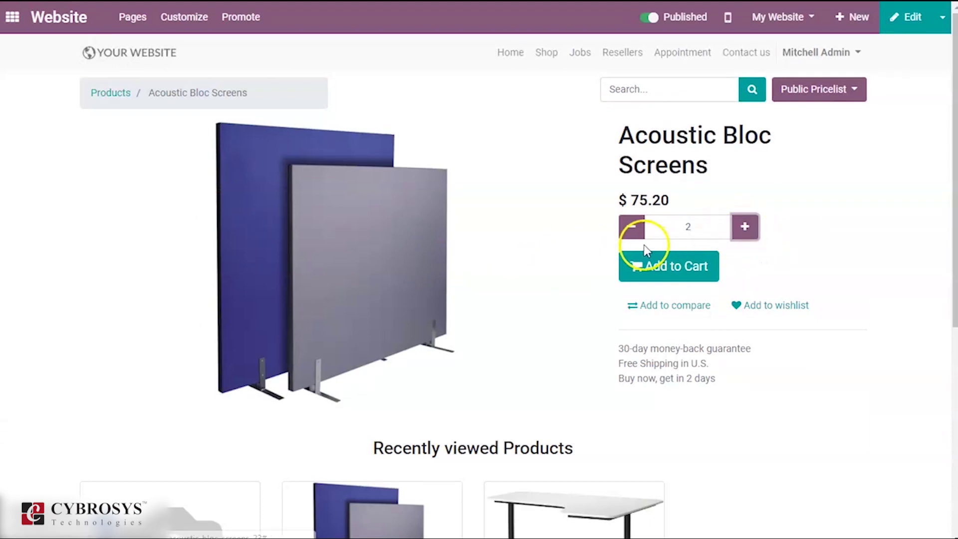
left_click(642, 230)
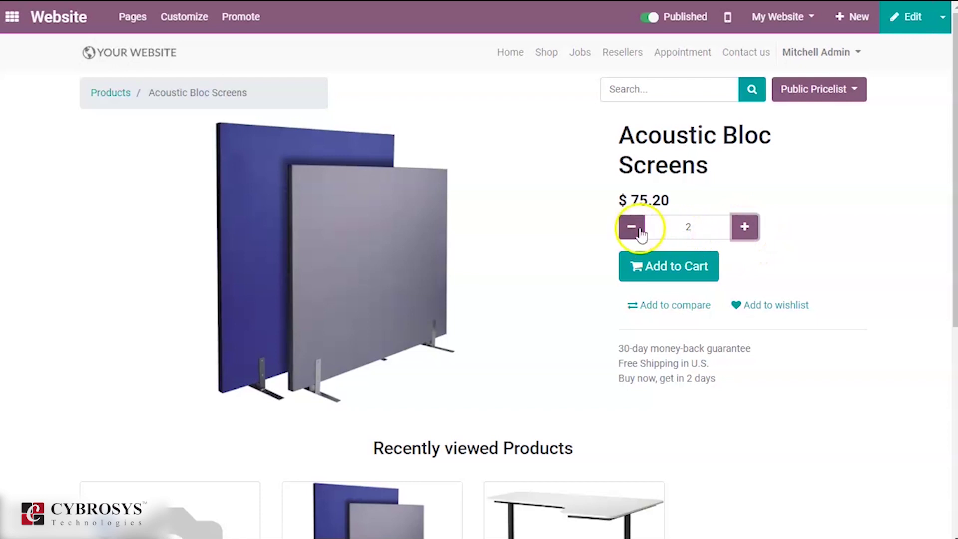
double_click(686, 231)
type("2")
left_click(680, 269)
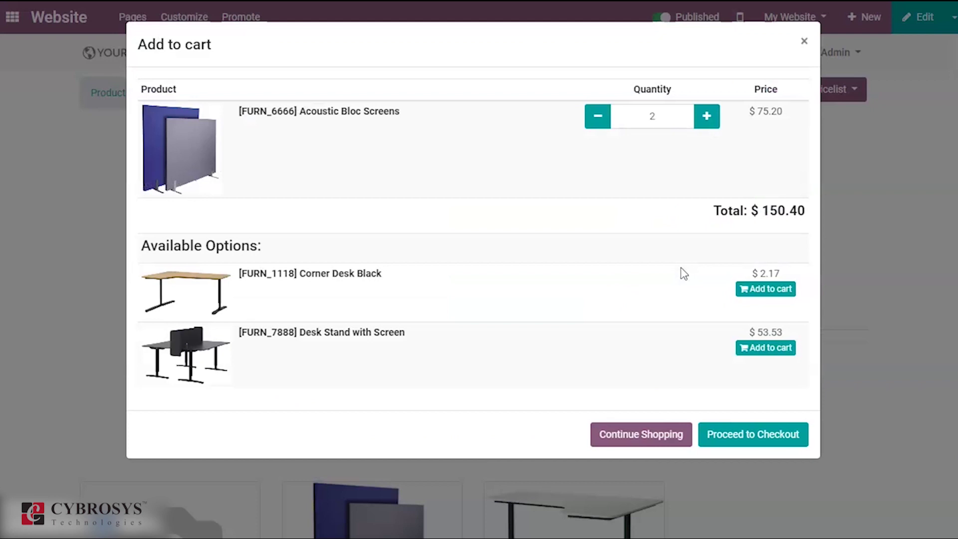
Step: Add the suggested Corner Desk Black from the prompt, then continue shopping
left_click_drag(683, 273, 643, 184)
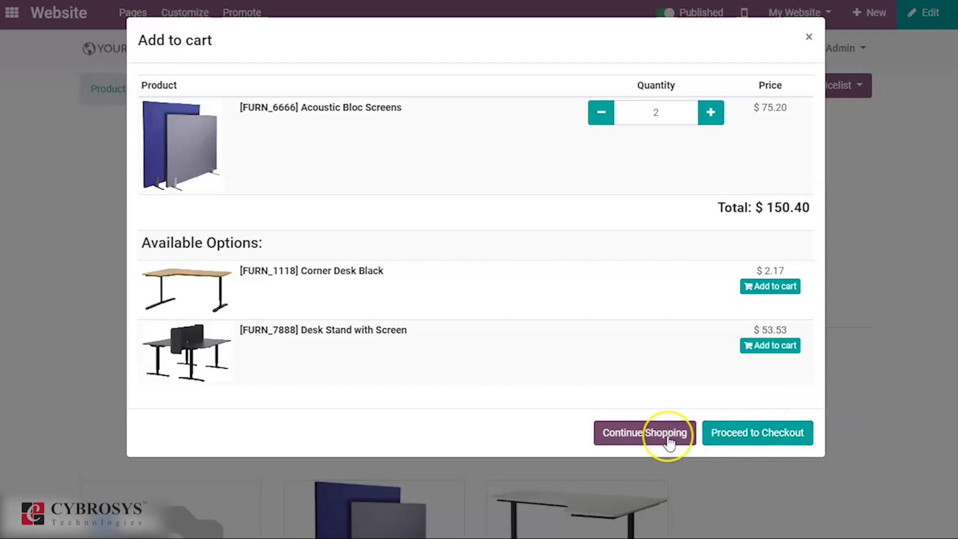
left_click(681, 309)
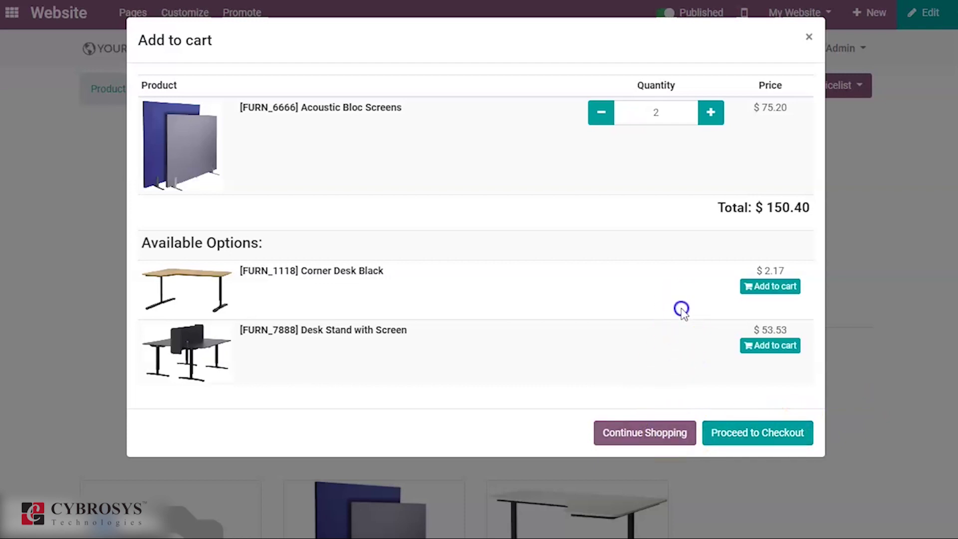
left_click(761, 294)
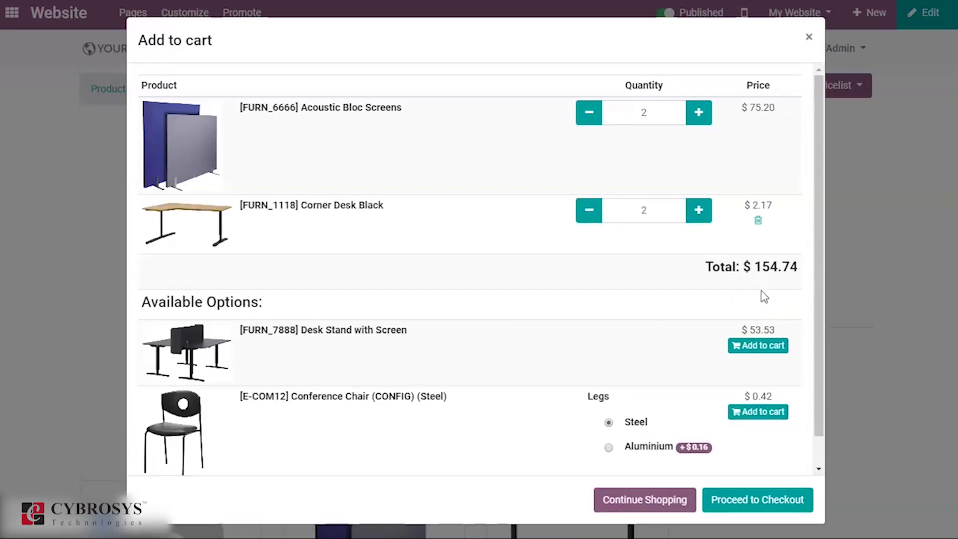
left_click(639, 503)
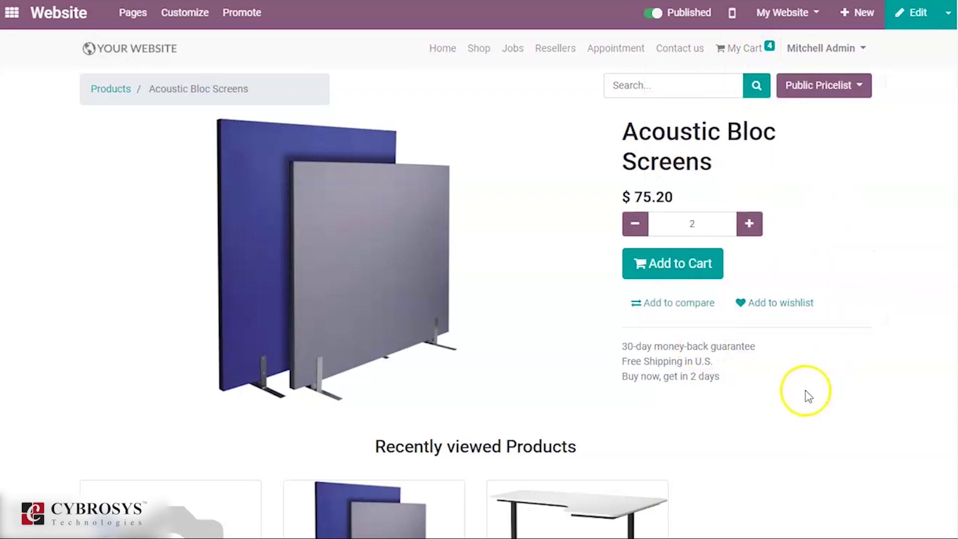
Step: Review the full cart page, then go back to the shop's product list
mouse_move(757, 54)
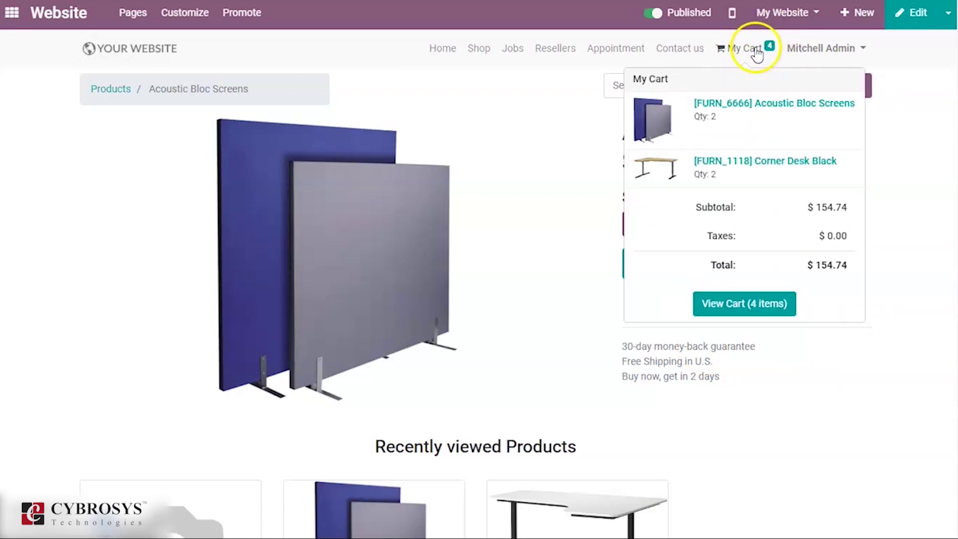
left_click(742, 308)
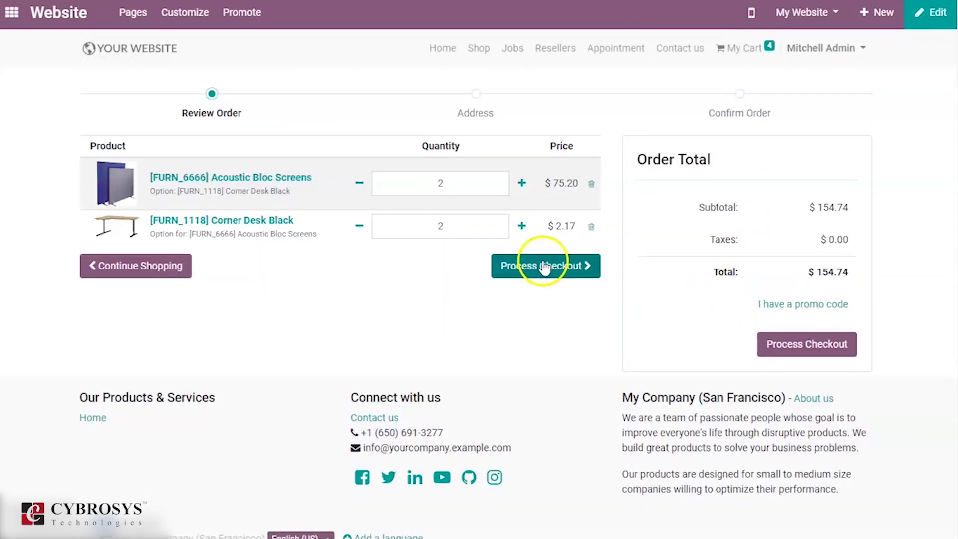
left_click(188, 260)
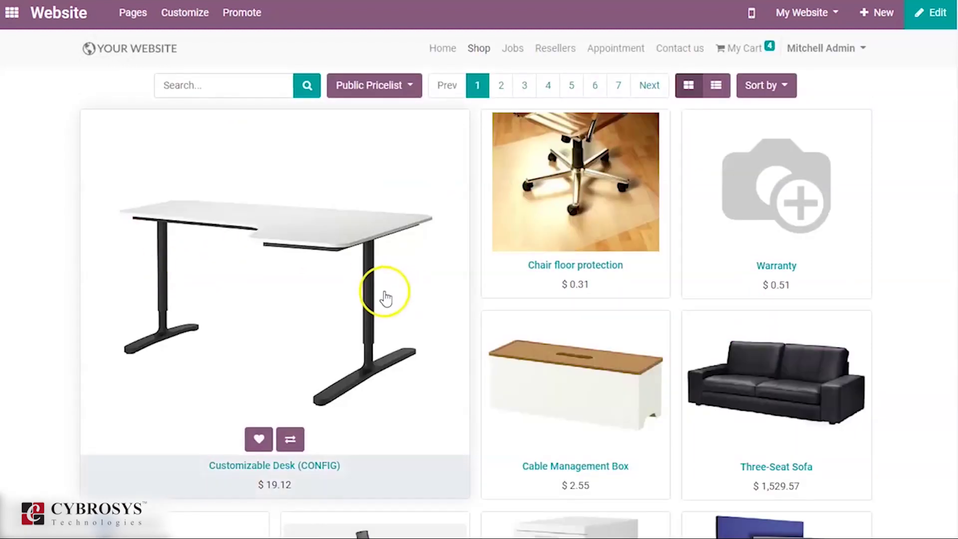
mouse_move(462, 327)
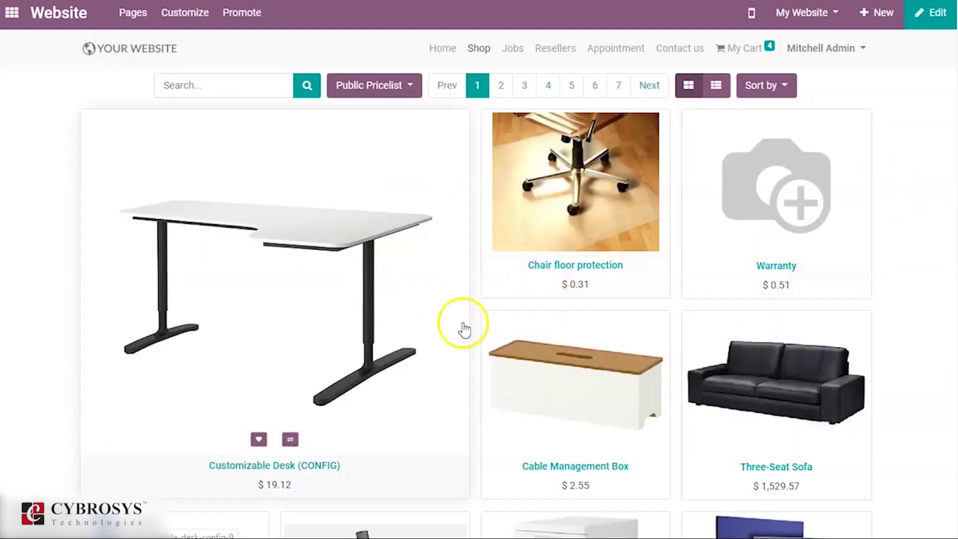